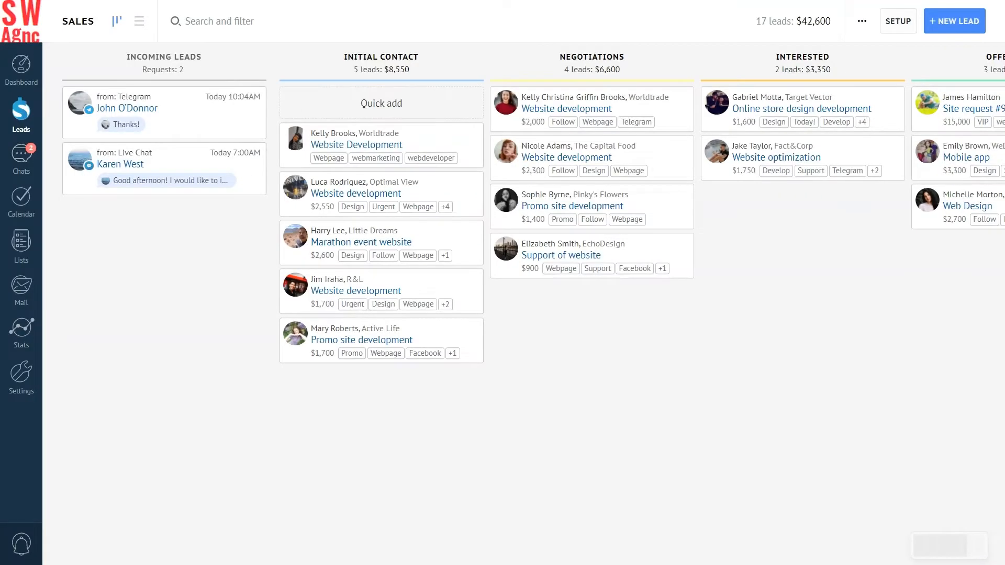
Open the Sales pipeline setup from the leads board
{"action": "left_click", "coordinate": [897, 21]}
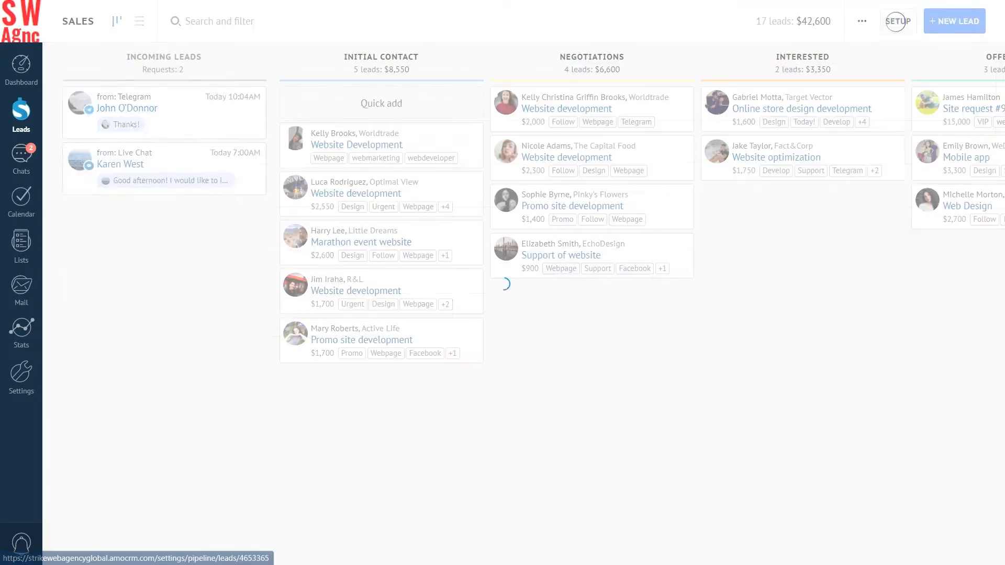
Open the pipeline setup again, then return to find the new web-form request in Incoming leads
{"action": "left_click", "coordinate": [520, 92]}
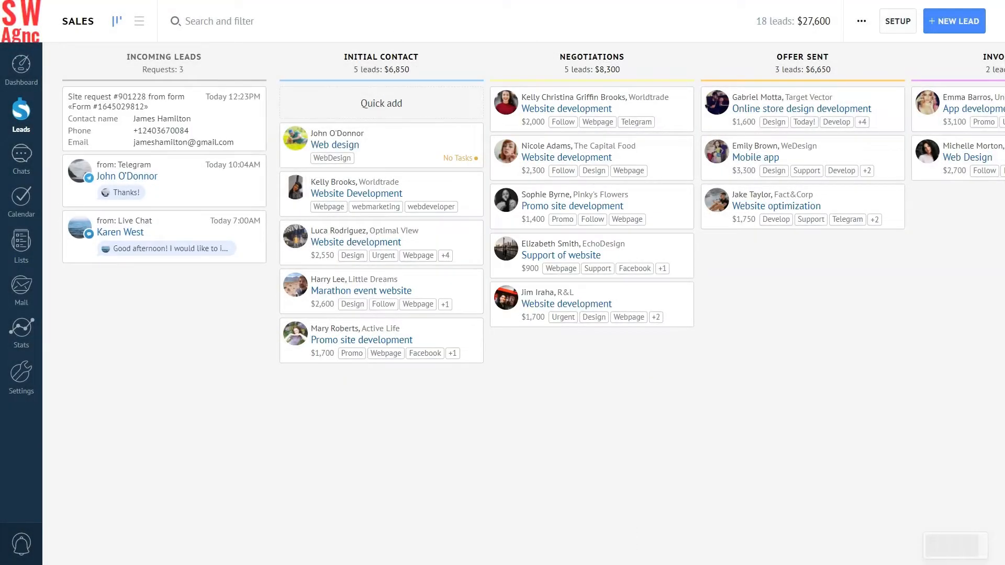
Accept the web-form request by making a sales-office user responsible and confirming
{"action": "left_click", "coordinate": [161, 117]}
{"action": "left_click", "coordinate": [168, 146]}
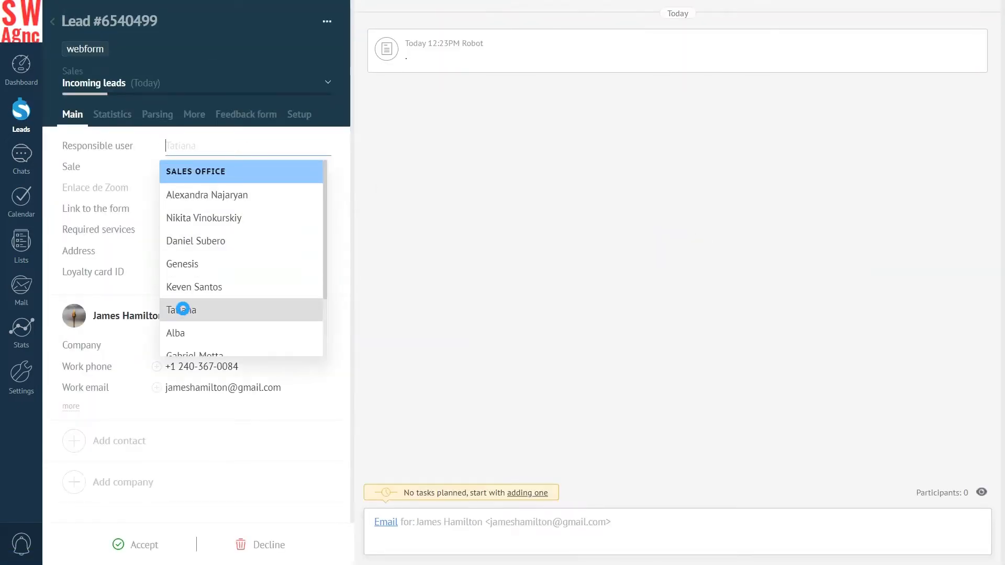
{"action": "left_click", "coordinate": [182, 309]}
{"action": "left_click", "coordinate": [78, 544]}
{"action": "left_click", "coordinate": [400, 305]}
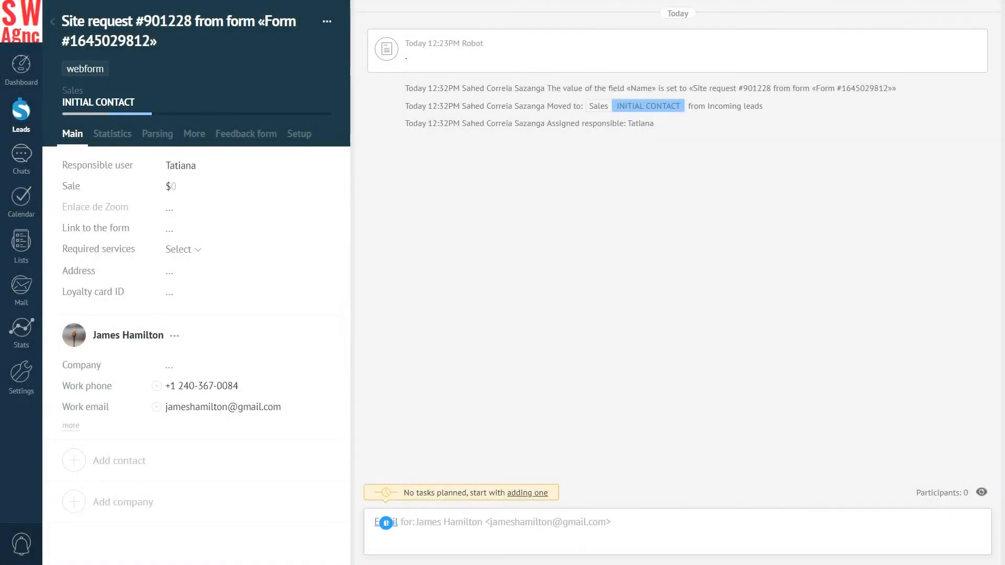
Send the lead's contact a WhatsApp greeting message from the chat composer
{"action": "left_click", "coordinate": [386, 522]}
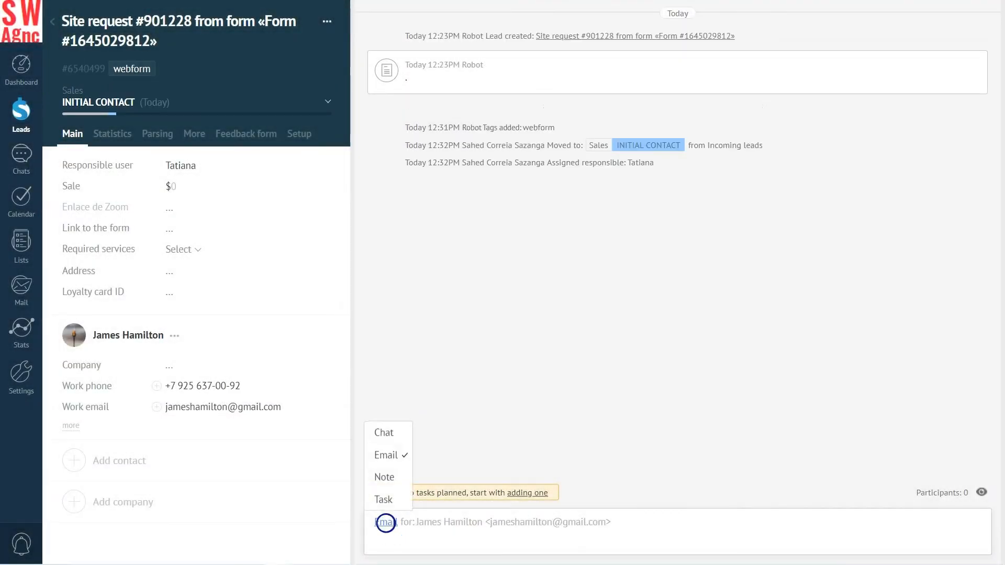
{"action": "left_click", "coordinate": [387, 431]}
{"action": "left_click", "coordinate": [203, 388]}
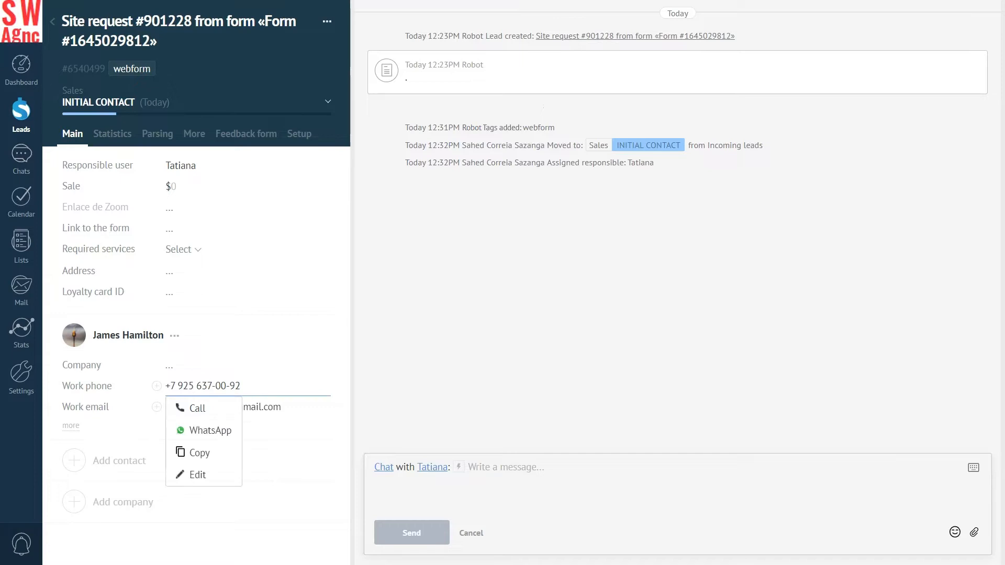
{"action": "left_click", "coordinate": [203, 431]}
{"action": "left_click", "coordinate": [411, 532]}
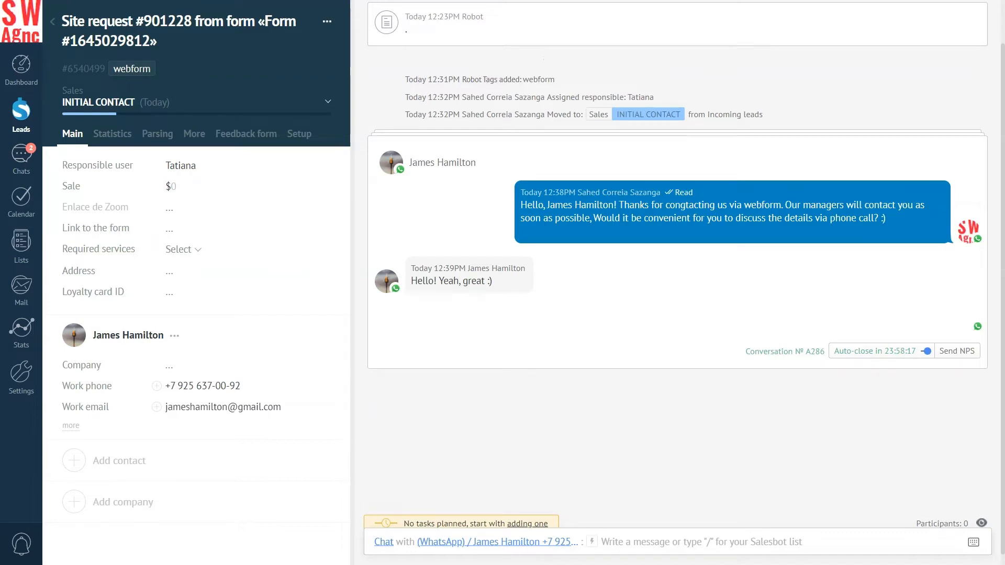
Move the lead to Interested with a 15,000 sale value and save it
{"action": "left_click", "coordinate": [328, 101]}
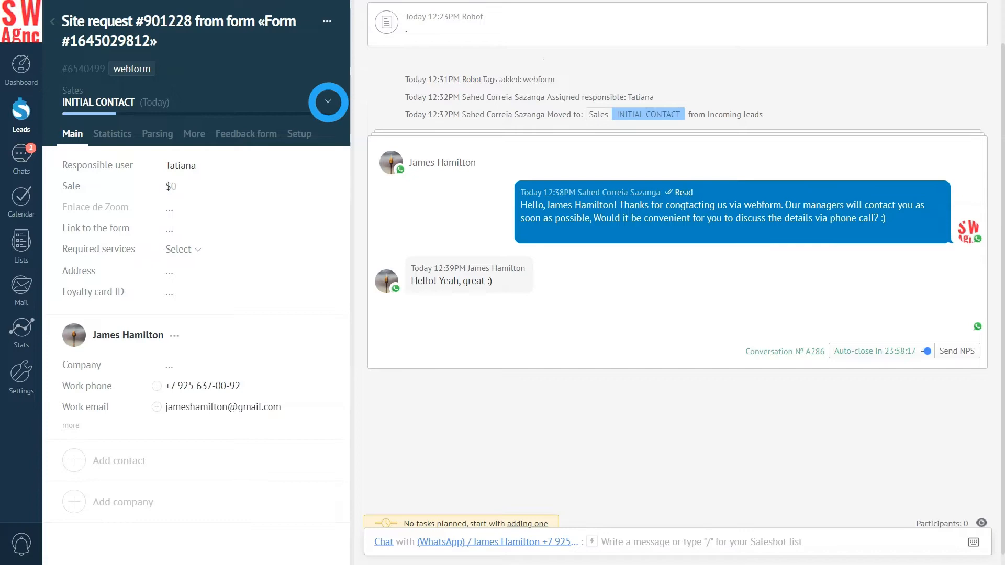
{"action": "left_click", "coordinate": [102, 155]}
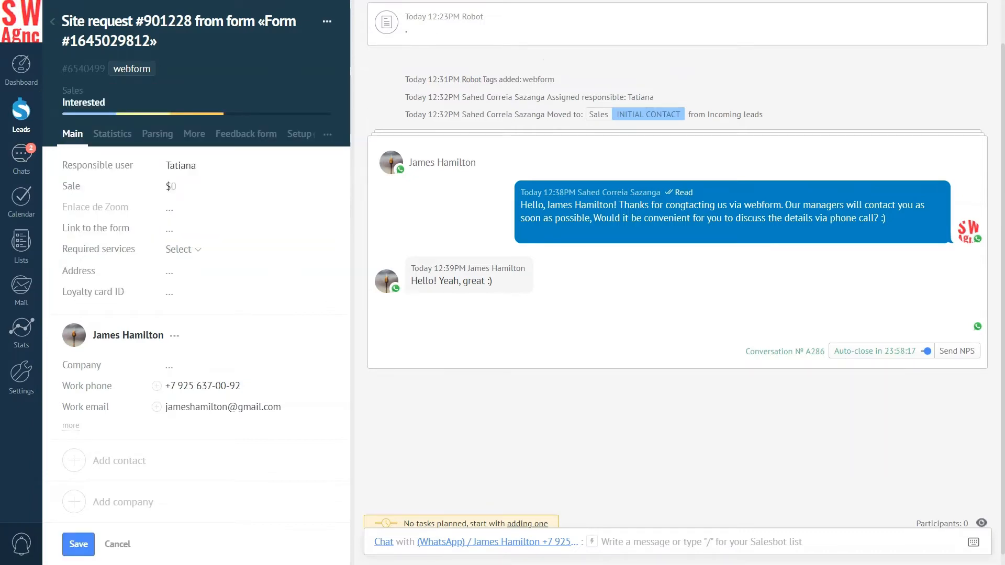
{"action": "left_click", "coordinate": [174, 186]}
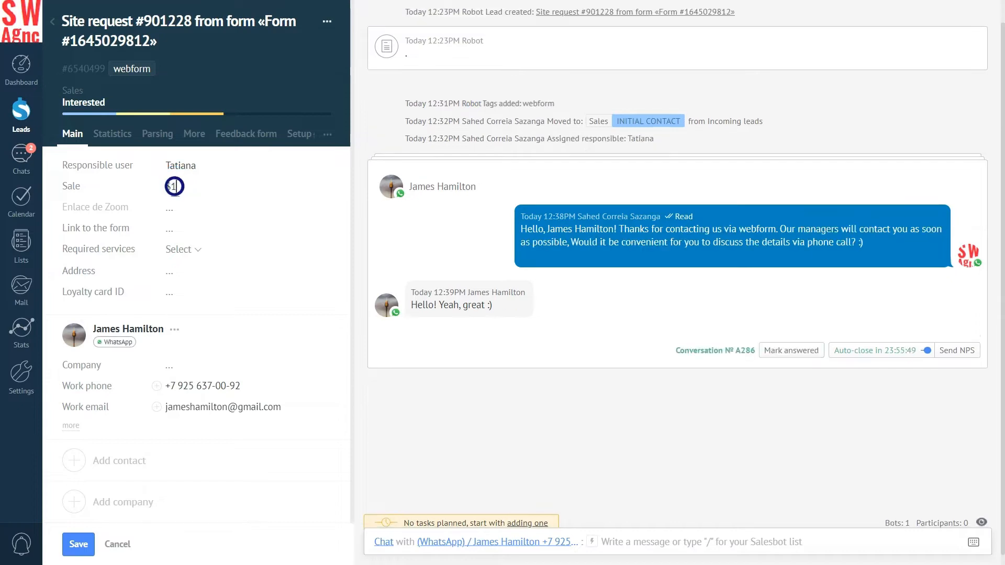
{"action": "type", "text": "15,000"}
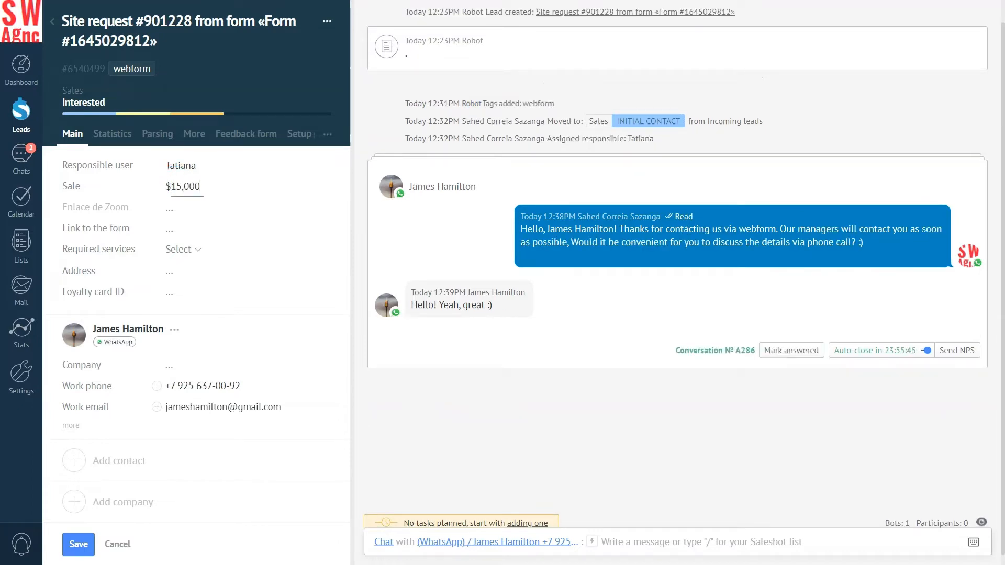
{"action": "left_click", "coordinate": [282, 199]}
{"action": "left_click", "coordinate": [78, 544]}
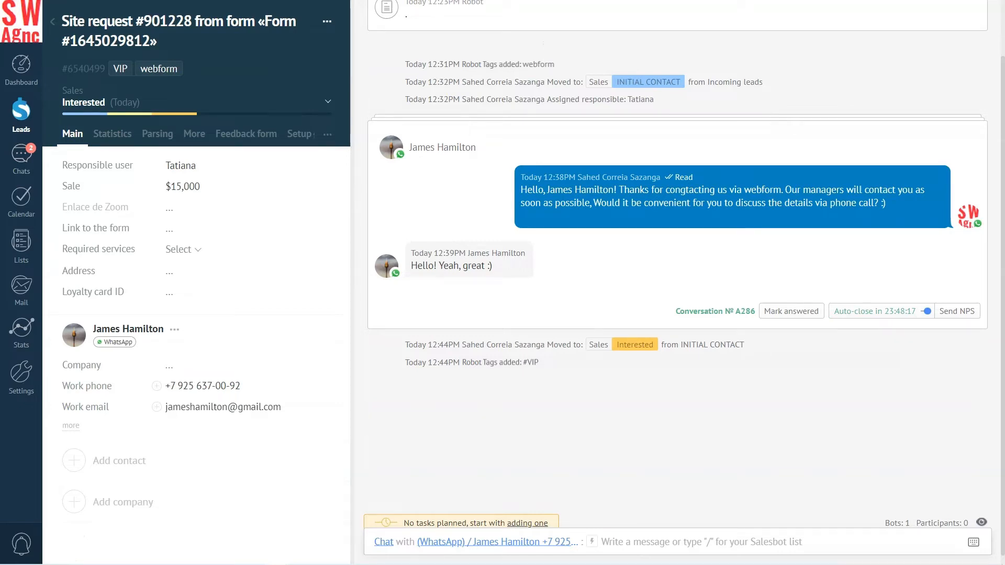
Move the lead to Offer Made, set its Discount to 15%, and save
{"action": "left_click", "coordinate": [328, 102]}
{"action": "left_click", "coordinate": [107, 174]}
{"action": "left_click", "coordinate": [327, 134]}
{"action": "left_click", "coordinate": [314, 158]}
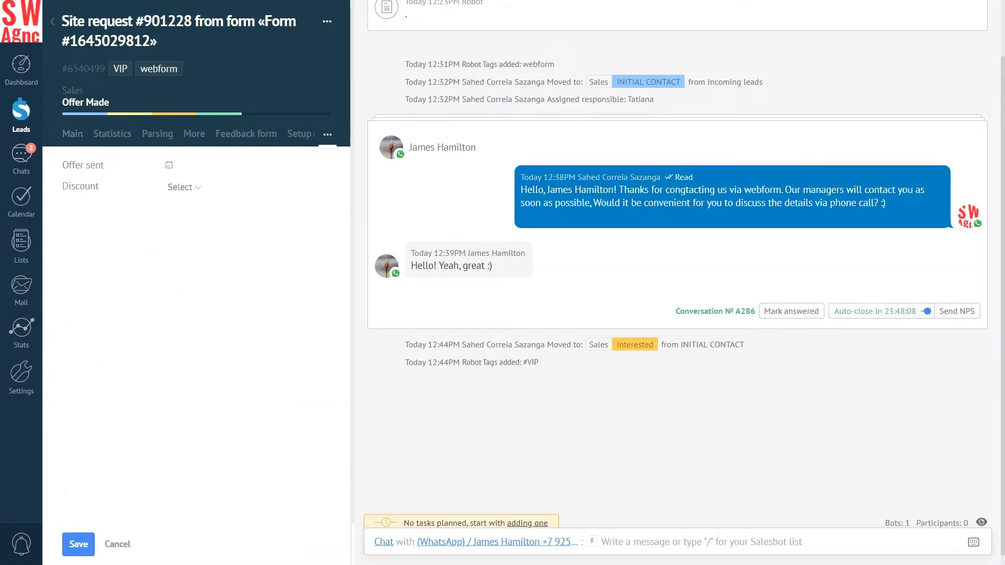
{"action": "left_click", "coordinate": [194, 186]}
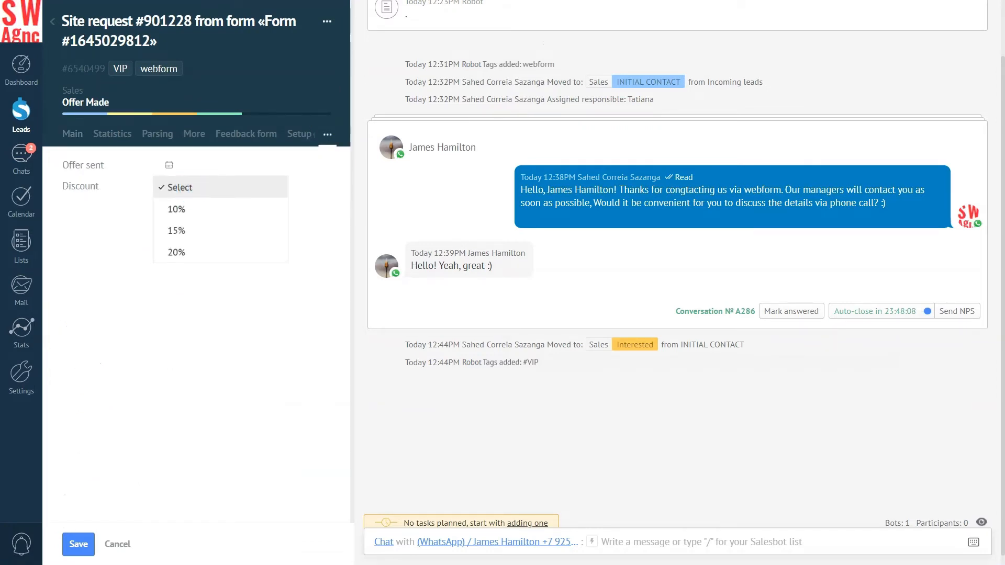
{"action": "left_click", "coordinate": [176, 230]}
{"action": "left_click", "coordinate": [72, 133]}
{"action": "left_click", "coordinate": [78, 544]}
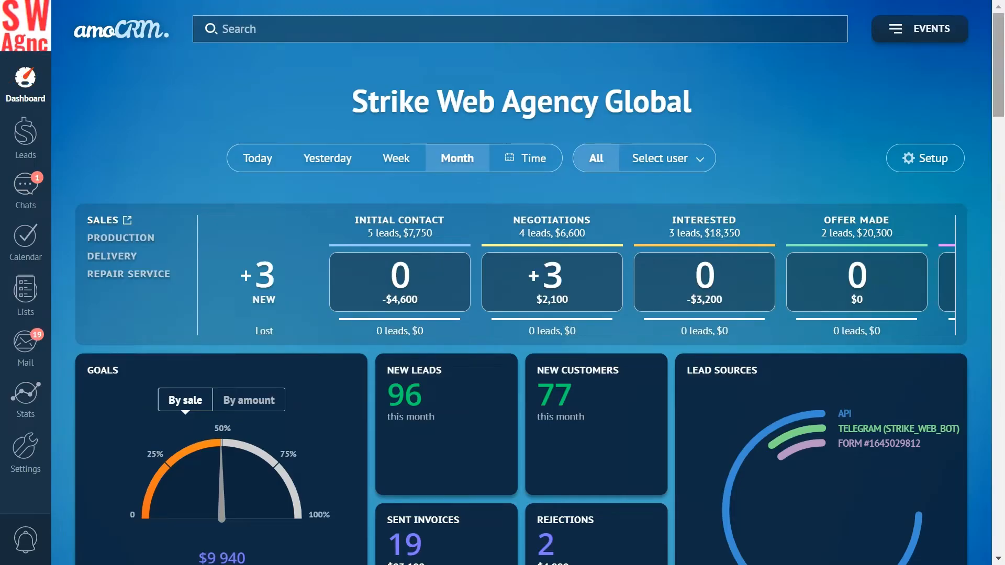
Scroll down the dashboard to view the Sales funnel figures
{"action": "scroll", "coordinate": [521, 314], "scroll_direction": "down", "scroll_amount": 10}
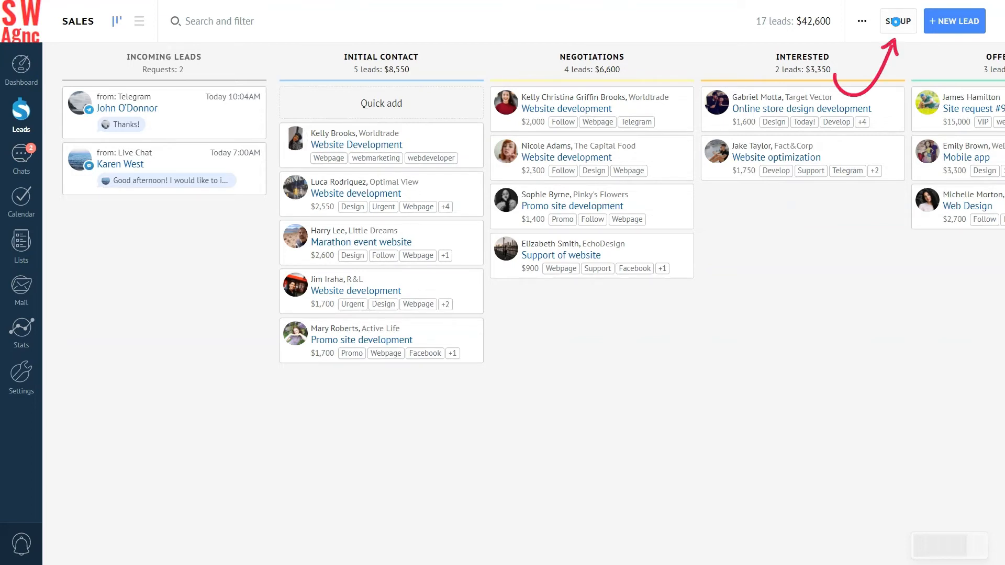
Add an Edit tags trigger to the Decision Making stage
{"action": "left_click", "coordinate": [895, 21]}
{"action": "left_click_drag", "start_coordinate": [826, 444], "coordinate": [664, 444]}
{"action": "left_click_drag", "start_coordinate": [842, 272], "coordinate": [660, 272]}
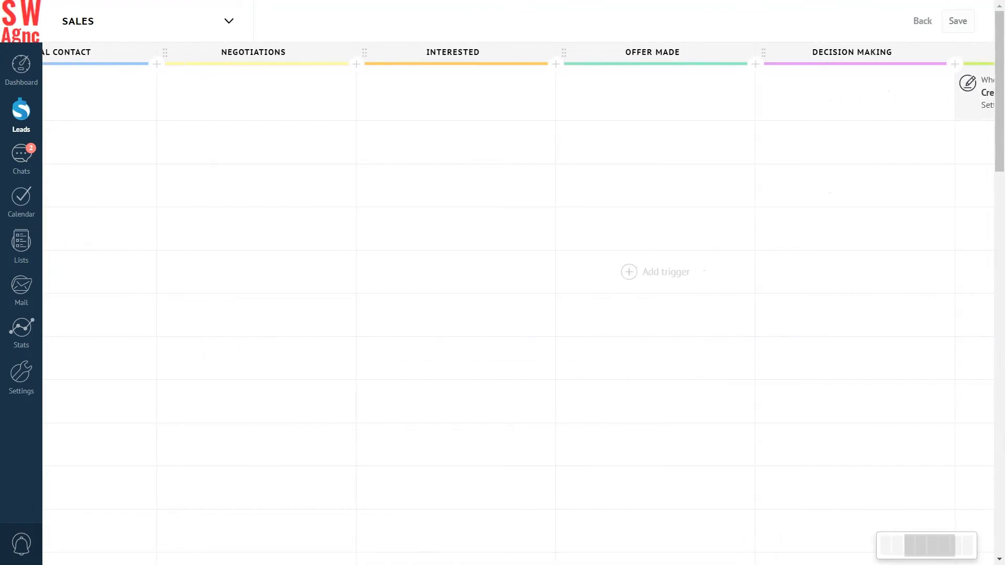
{"action": "left_click", "coordinate": [827, 92]}
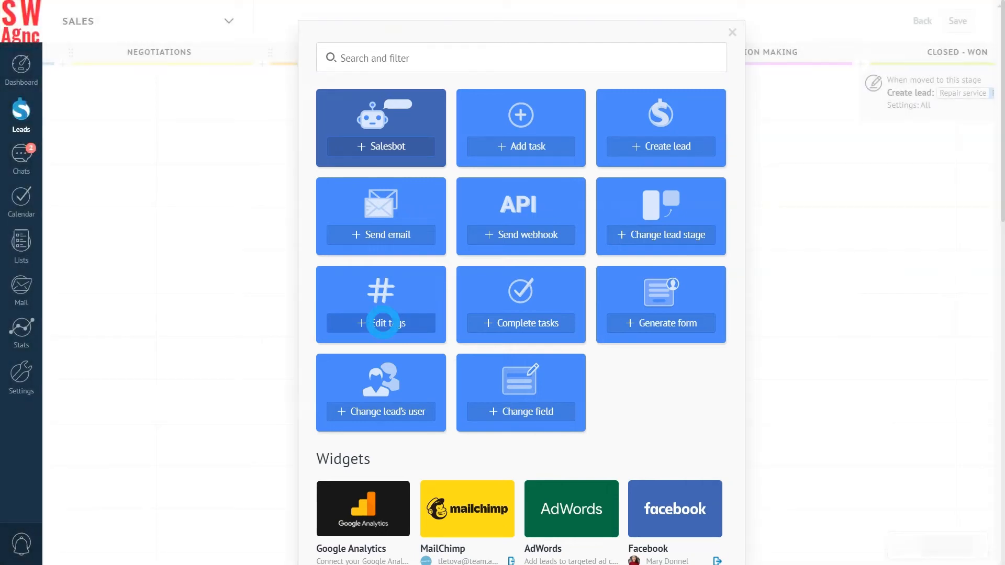
{"action": "left_click", "coordinate": [372, 322]}
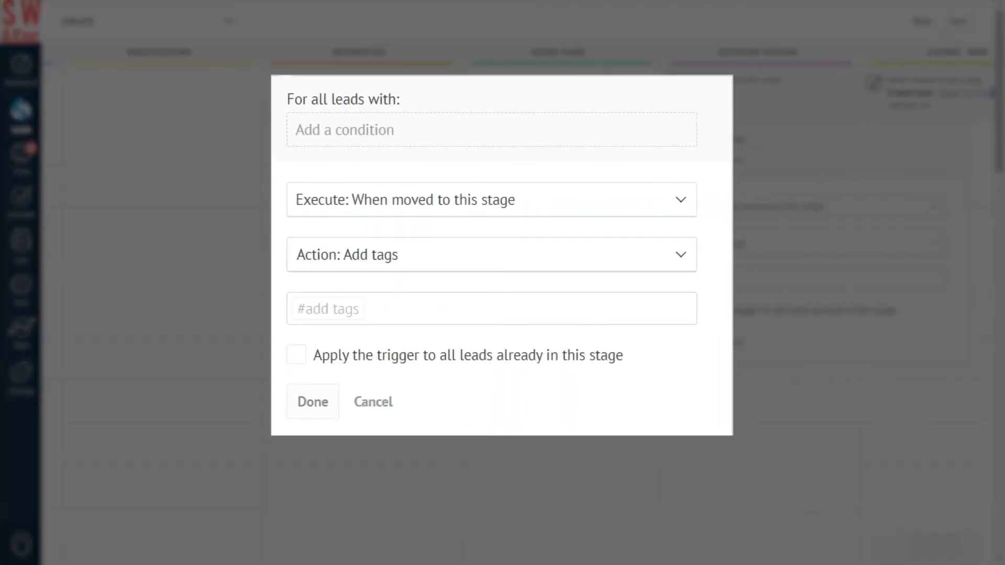
Limit the trigger to leads with a sale from 10000 to 50000
{"action": "left_click", "coordinate": [352, 129]}
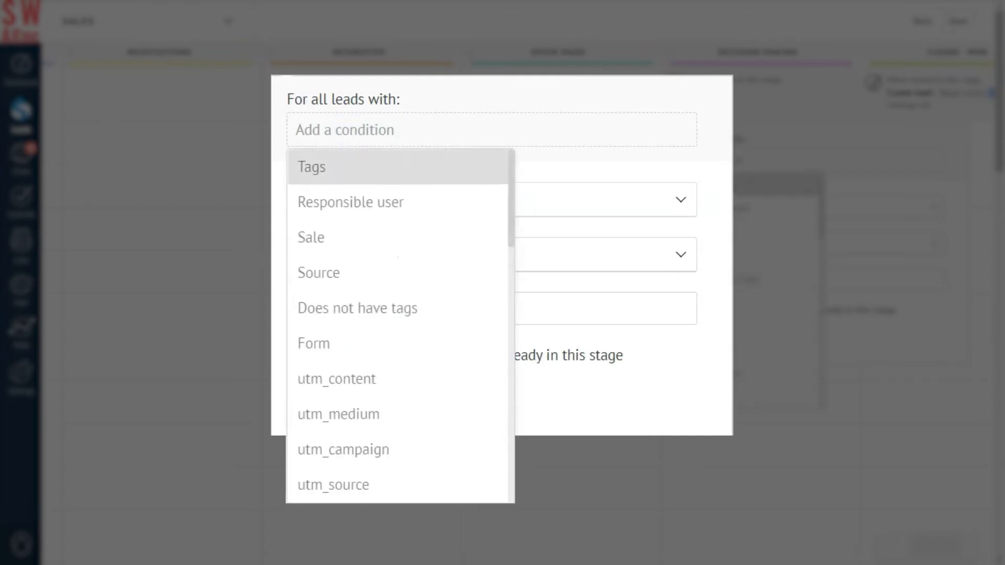
{"action": "left_click", "coordinate": [314, 237]}
{"action": "type", "text": "100000"}
{"action": "left_click", "coordinate": [456, 129]}
{"action": "type", "text": "500000"}
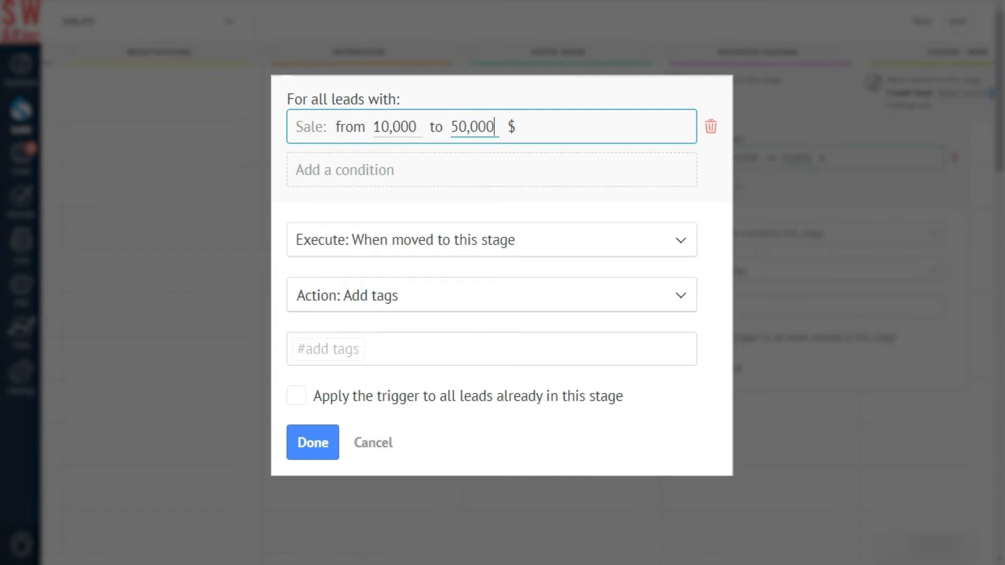
{"action": "key", "text": "Tab"}
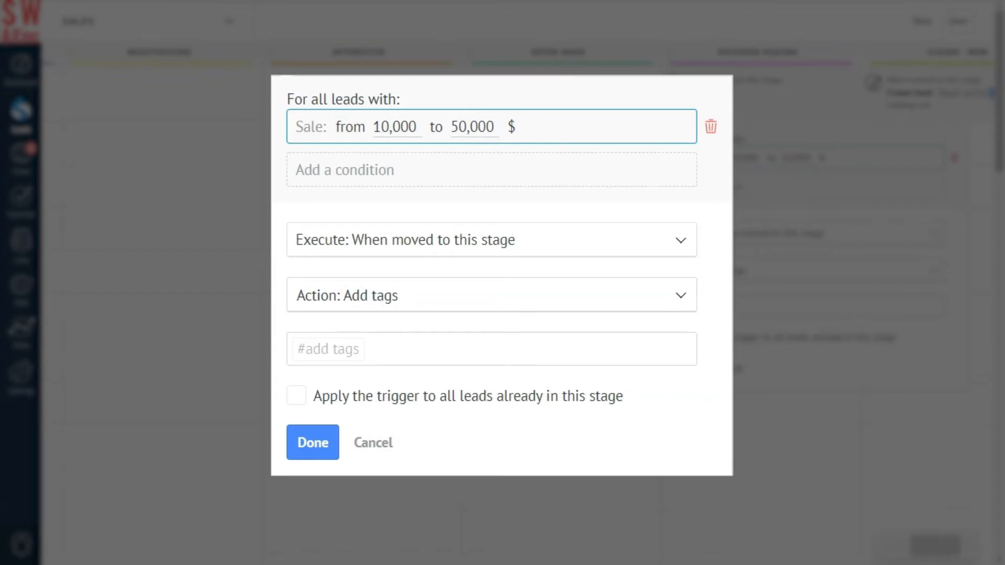
Have it add the VIP tag when leads are moved or created here, then save the pipeline
{"action": "left_click", "coordinate": [679, 239]}
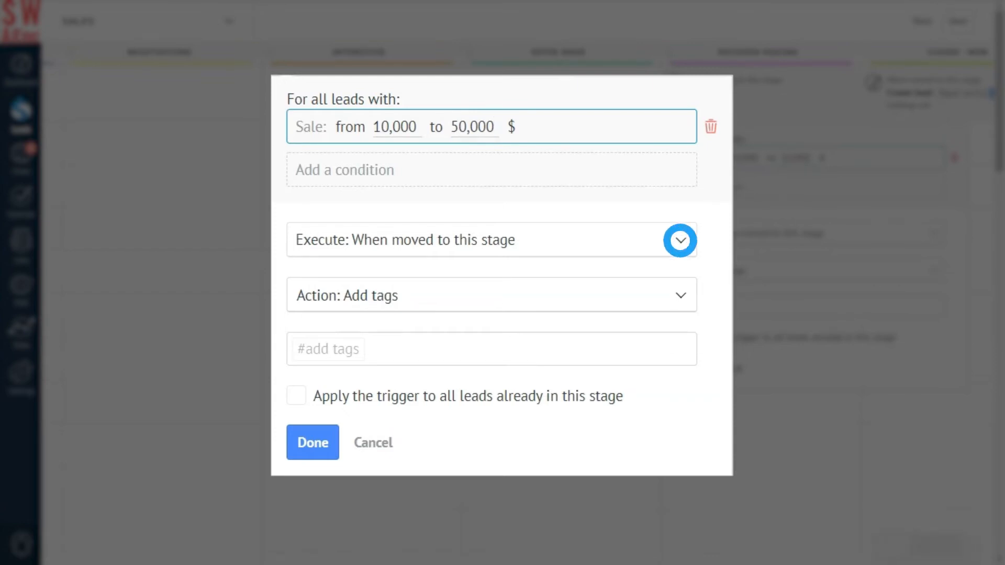
{"action": "left_click", "coordinate": [447, 347]}
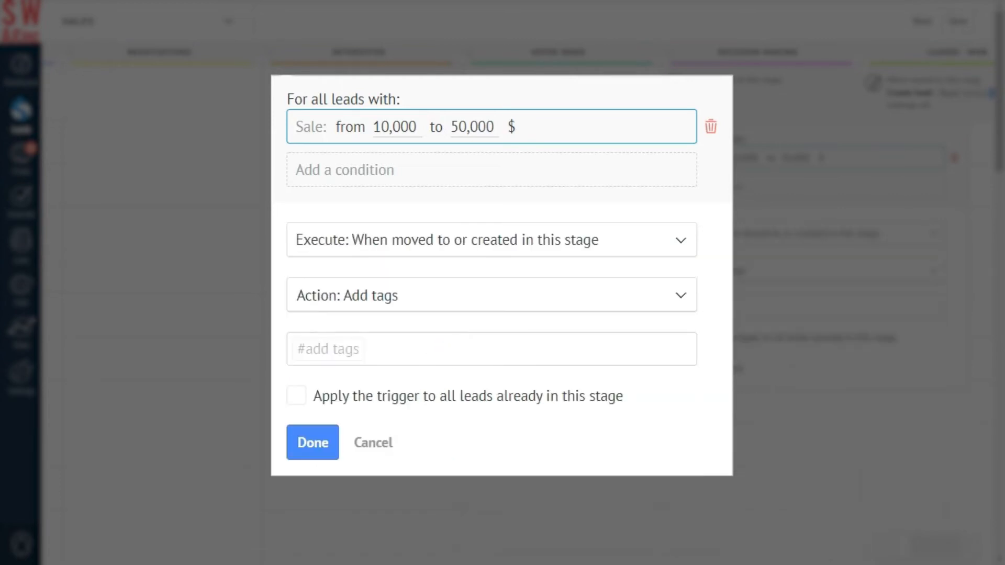
{"action": "left_click", "coordinate": [679, 296]}
{"action": "left_click", "coordinate": [327, 297]}
{"action": "left_click", "coordinate": [310, 348]}
{"action": "type", "text": "V"}
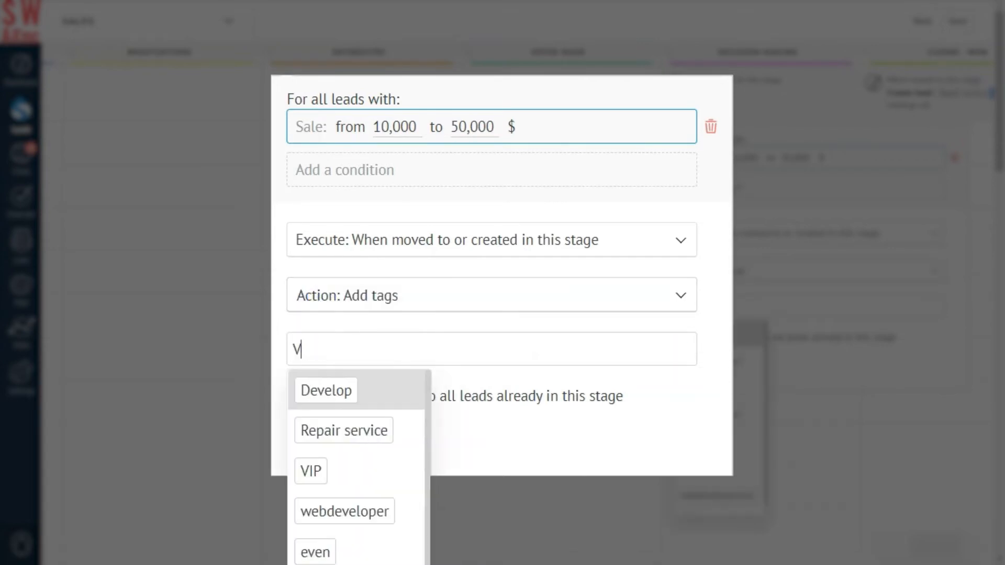
{"action": "left_click", "coordinate": [311, 470]}
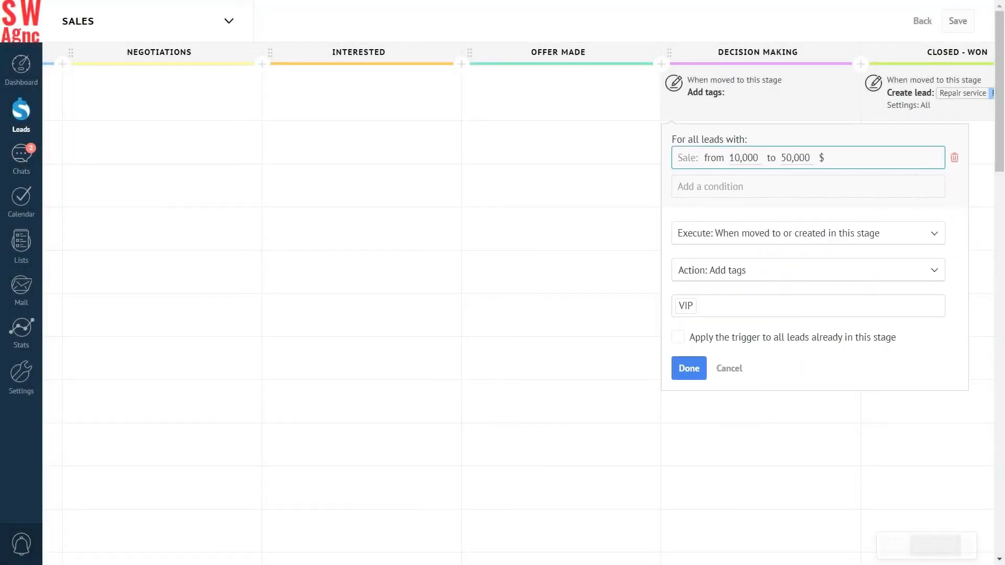
{"action": "left_click", "coordinate": [689, 368]}
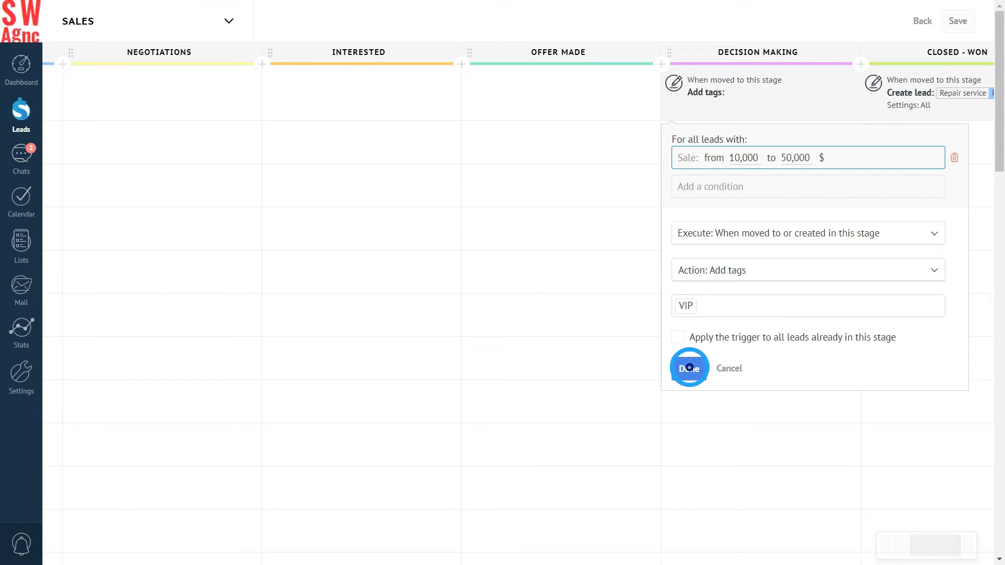
{"action": "left_click", "coordinate": [957, 21]}
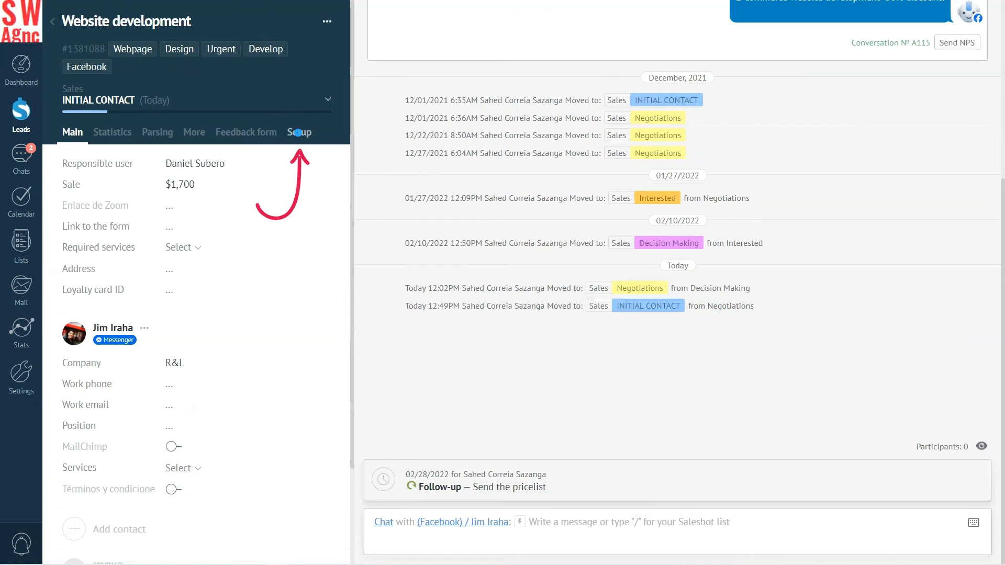
Create a new lead field group named 'Discount'
{"action": "left_click", "coordinate": [297, 132]}
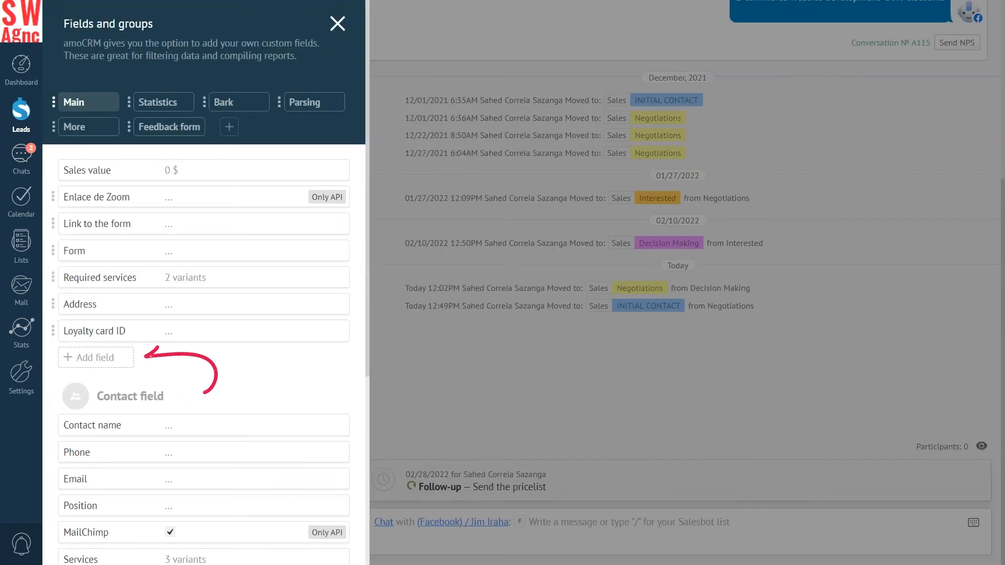
{"action": "left_click", "coordinate": [87, 355]}
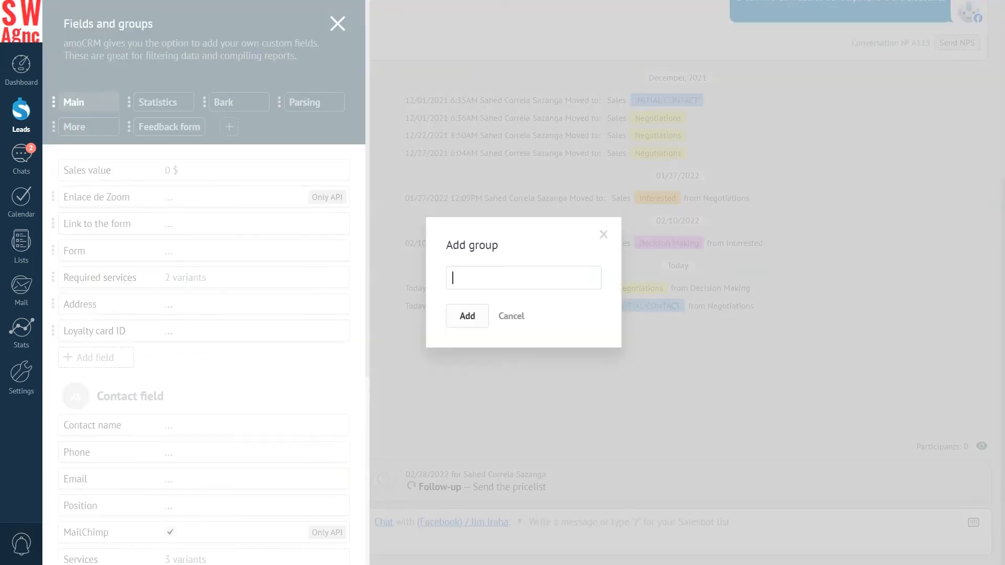
{"action": "type", "text": "Discount"}
{"action": "left_click", "coordinate": [467, 315]}
Add a Discount select field with options 10%, 15% and 20%, then return to Leads
{"action": "left_click", "coordinate": [91, 171]}
{"action": "left_click", "coordinate": [140, 169]}
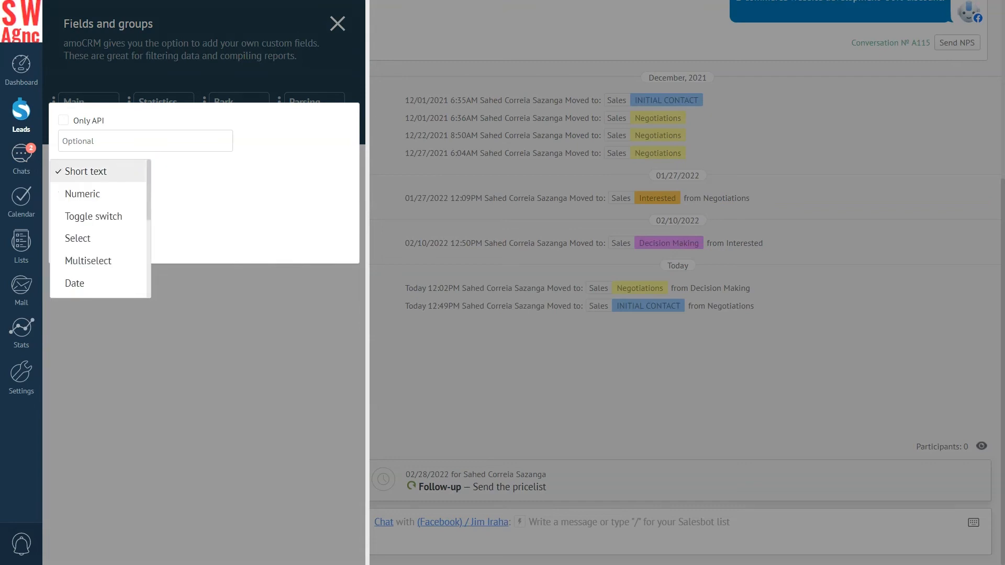
{"action": "left_click", "coordinate": [78, 237]}
{"action": "type", "text": "Discount"}
{"action": "left_click", "coordinate": [180, 201]}
{"action": "type", "text": "10%"}
{"action": "left_click", "coordinate": [180, 227]}
{"action": "type", "text": "15%"}
{"action": "left_click", "coordinate": [180, 254]}
{"action": "type", "text": "20%"}
{"action": "left_click", "coordinate": [81, 363]}
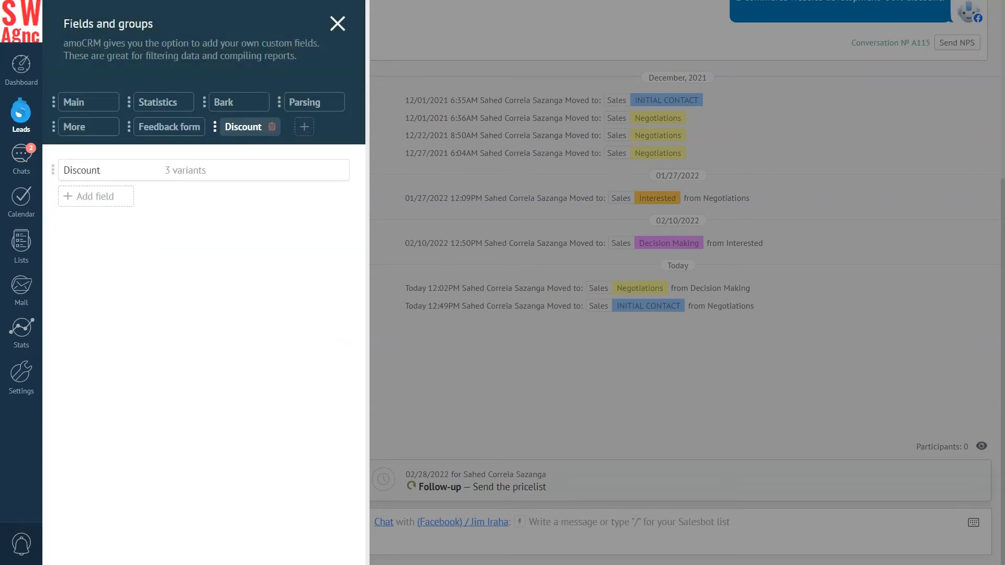
{"action": "left_click", "coordinate": [21, 111]}
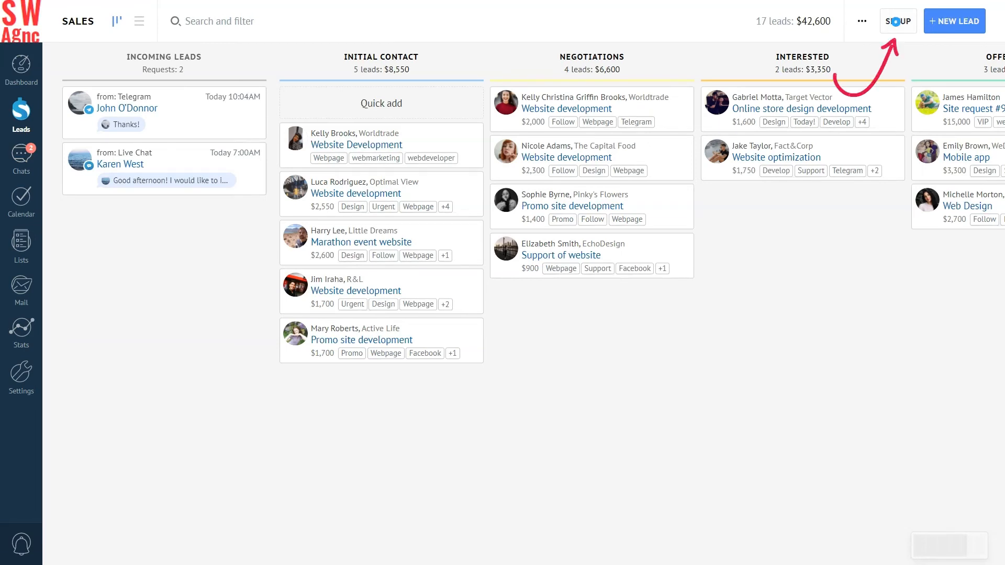
Add an Edit tags trigger to Offer Made with the condition Discount from 15
{"action": "left_click", "coordinate": [895, 22]}
{"action": "left_click_drag", "start_coordinate": [905, 450], "coordinate": [586, 450]}
{"action": "left_click", "coordinate": [803, 95]}
{"action": "left_click", "coordinate": [382, 323]}
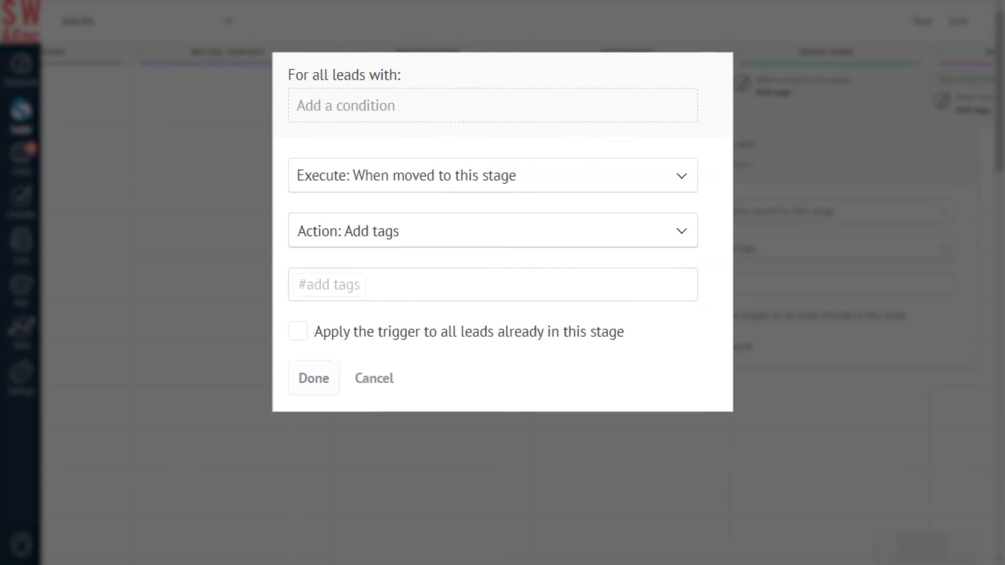
{"action": "left_click", "coordinate": [359, 106]}
{"action": "scroll", "coordinate": [400, 303], "scroll_direction": "down", "scroll_amount": 5}
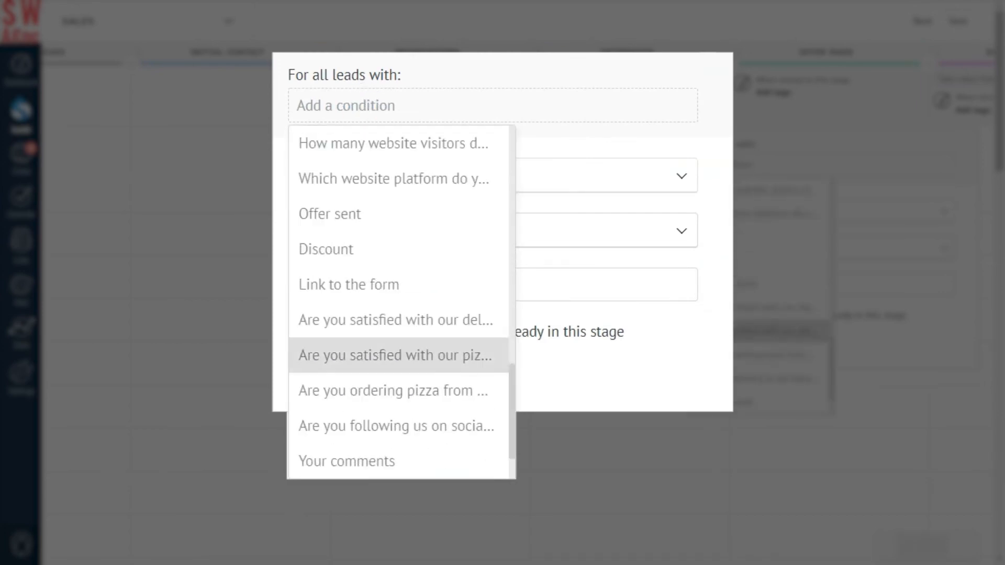
{"action": "left_click", "coordinate": [325, 248]}
{"action": "type", "text": "15"}
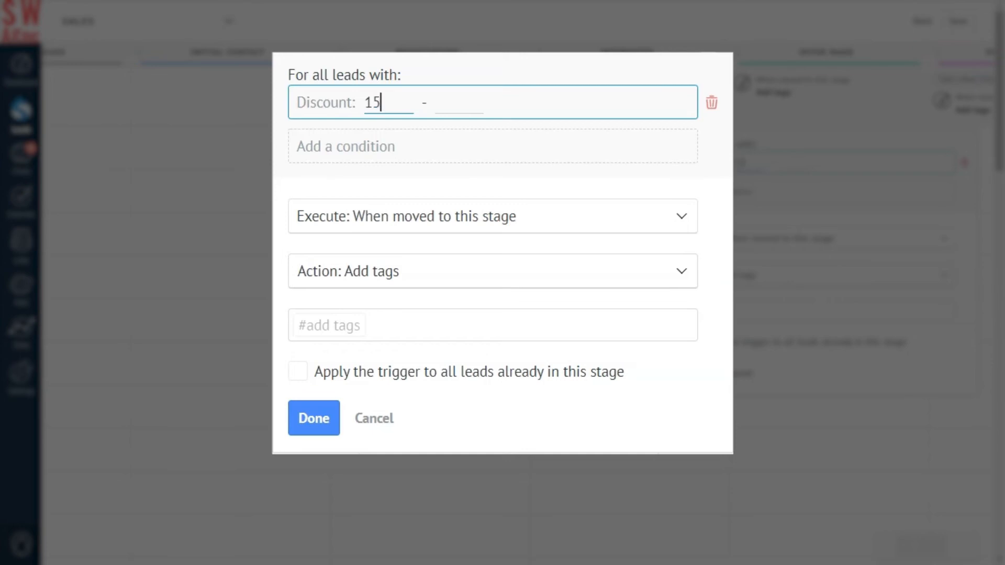
Have it add the Discount tag when leads move to this stage, and confirm
{"action": "left_click", "coordinate": [680, 215]}
{"action": "left_click", "coordinate": [391, 287]}
{"action": "left_click", "coordinate": [681, 271]}
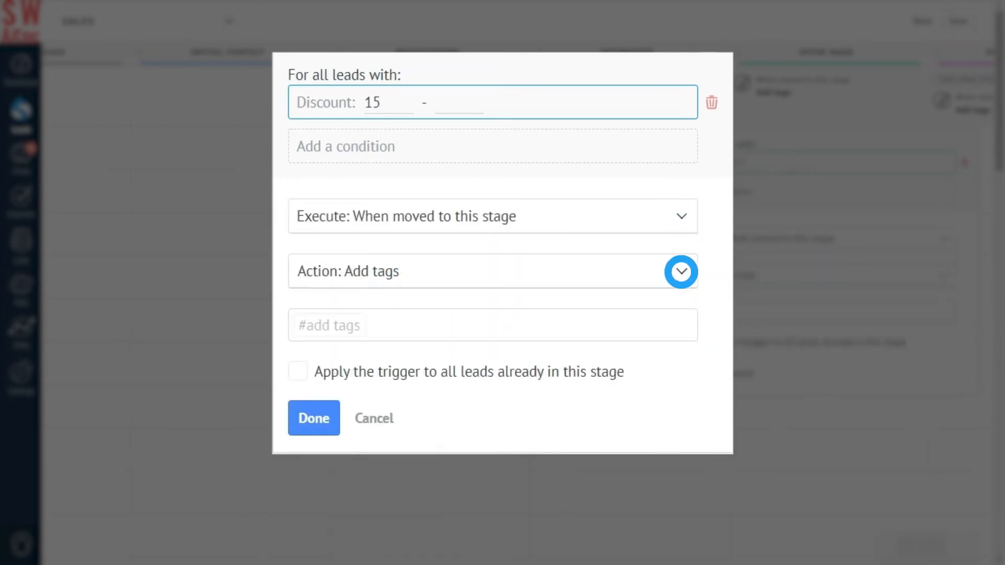
{"action": "left_click", "coordinate": [337, 271]}
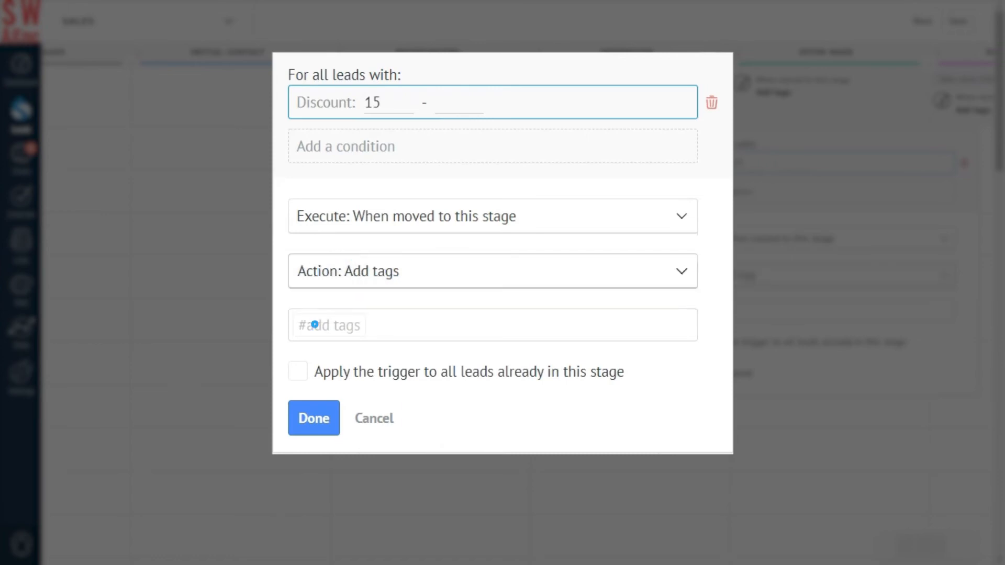
{"action": "left_click", "coordinate": [314, 324]}
{"action": "type", "text": "D"}
{"action": "left_click", "coordinate": [329, 527]}
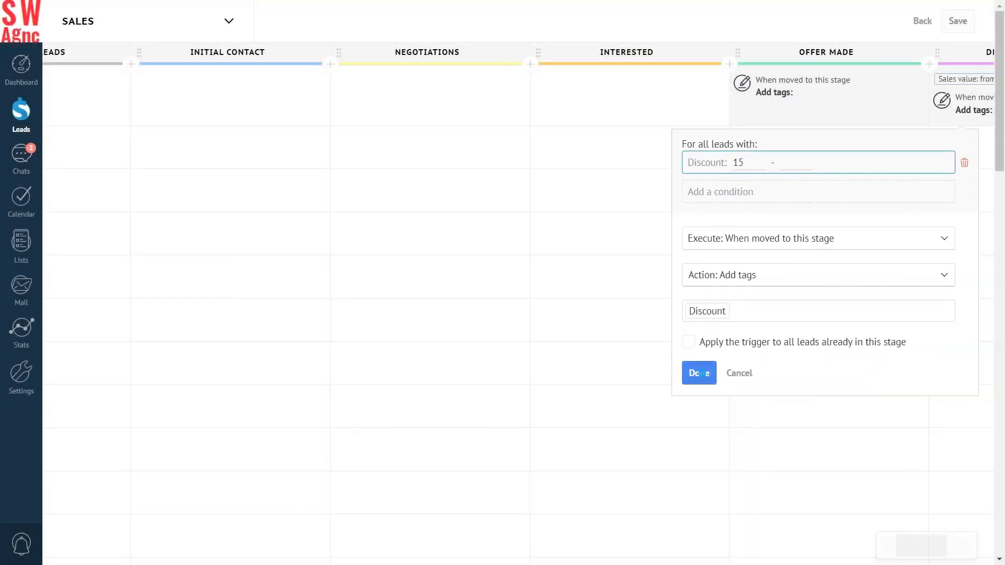
{"action": "left_click", "coordinate": [700, 373]}
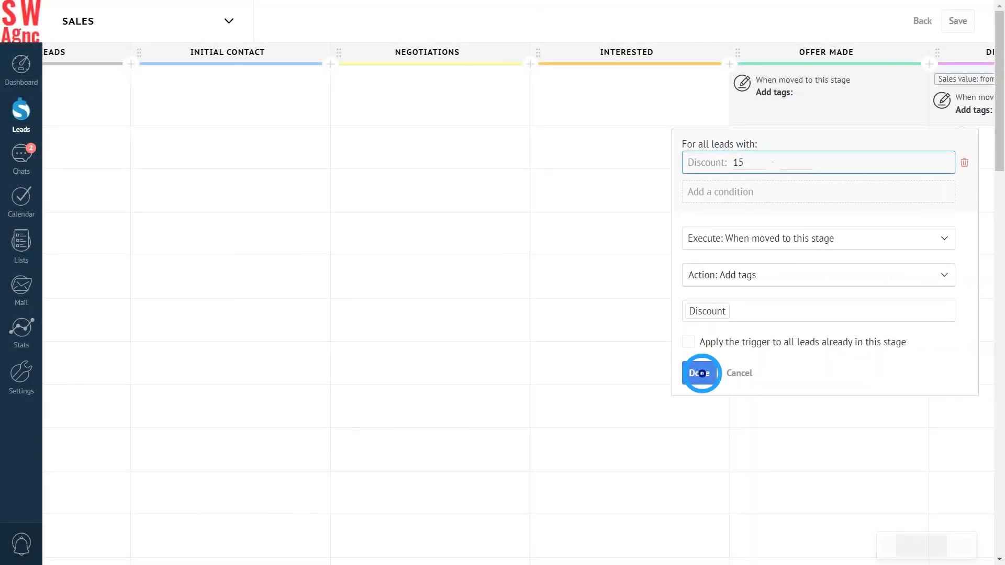
Save the pipeline with the Offer Made Discount-tag trigger, then show Decision Making and Closed - Won
{"action": "left_click", "coordinate": [958, 21]}
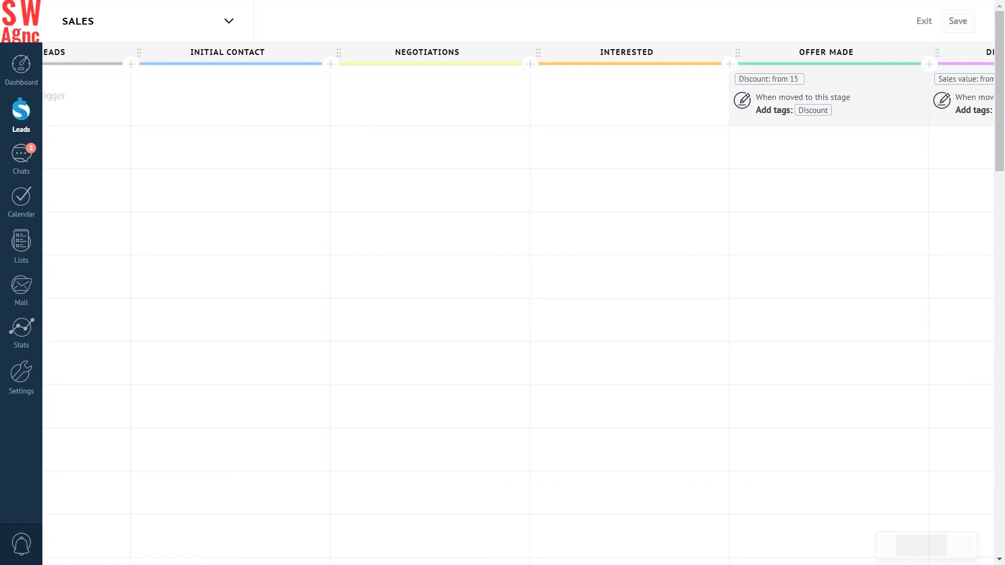
{"action": "left_click_drag", "start_coordinate": [858, 411], "coordinate": [726, 408]}
{"action": "left_click_drag", "start_coordinate": [915, 440], "coordinate": [663, 411]}
Add a Closed - Won Edit tags trigger removing Urgent when leads enter the stage, then save
{"action": "left_click", "coordinate": [815, 95]}
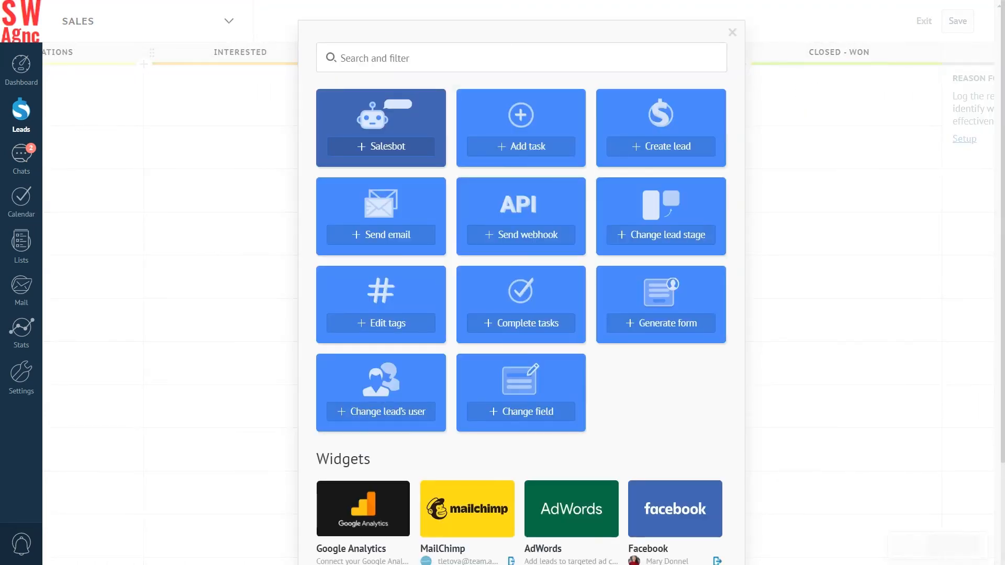
{"action": "left_click", "coordinate": [381, 324]}
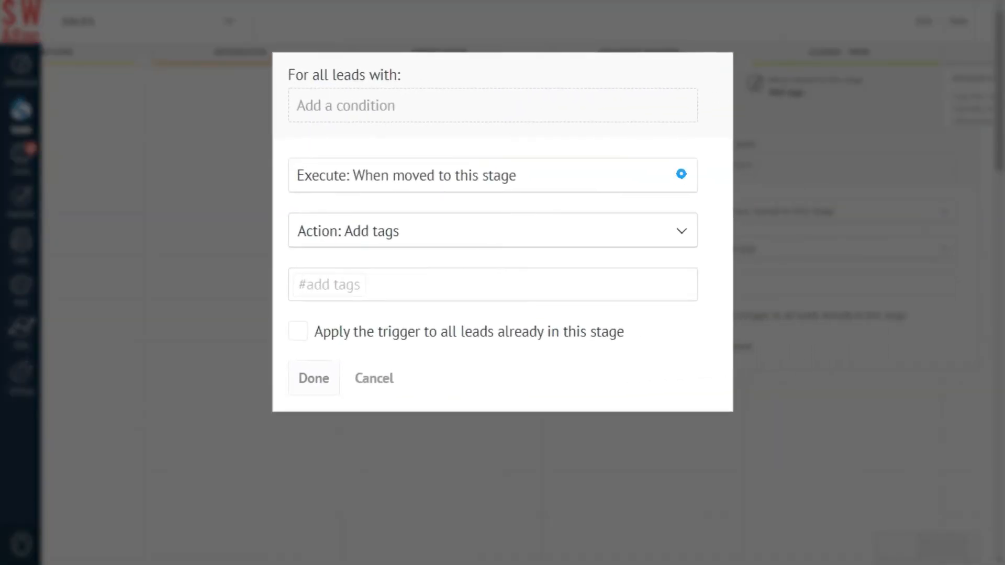
{"action": "left_click", "coordinate": [681, 174]}
{"action": "left_click", "coordinate": [385, 245]}
{"action": "left_click", "coordinate": [680, 228]}
{"action": "left_click", "coordinate": [327, 264]}
{"action": "left_click", "coordinate": [307, 283]}
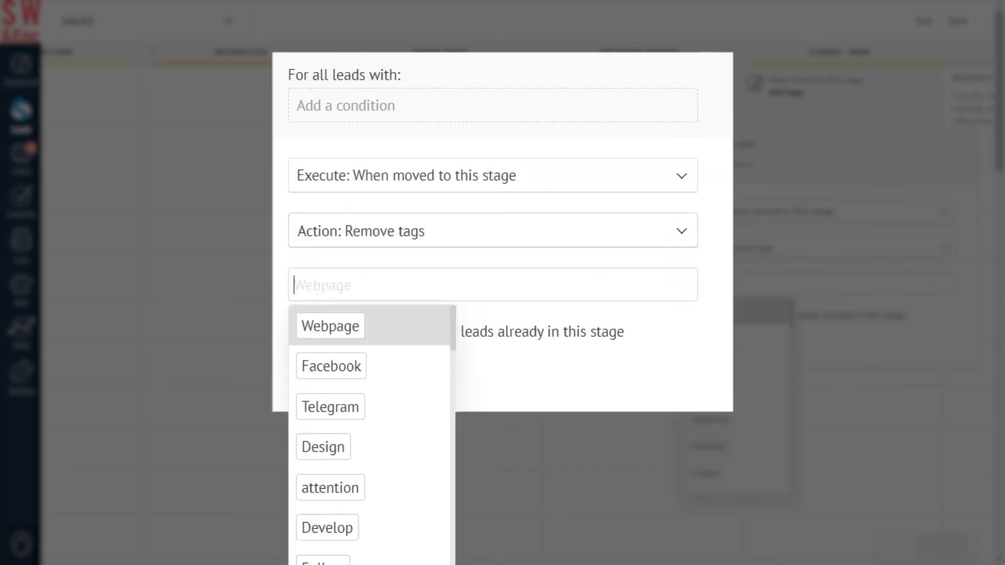
{"action": "type", "text": "u"}
{"action": "left_click", "coordinate": [321, 327]}
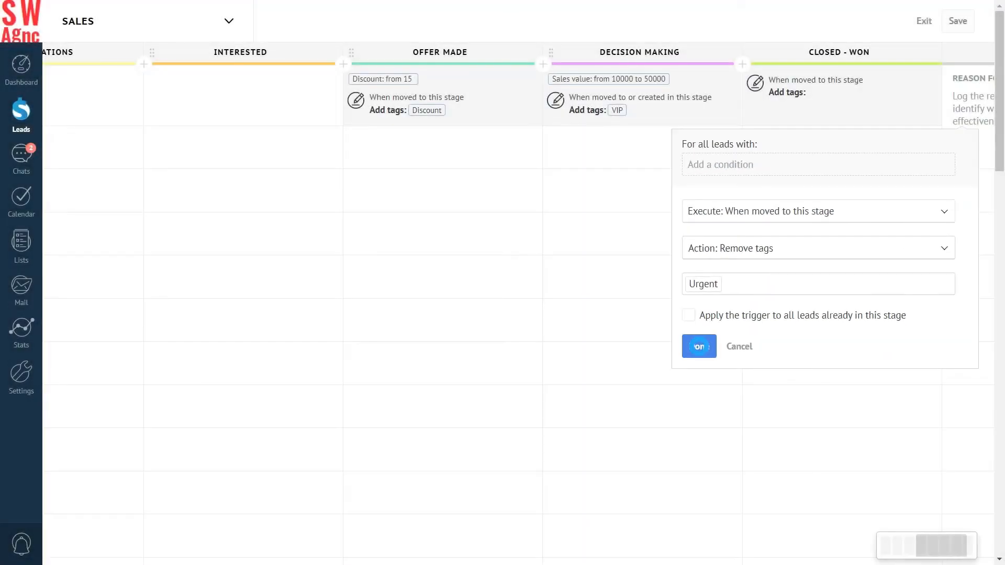
{"action": "left_click", "coordinate": [313, 378]}
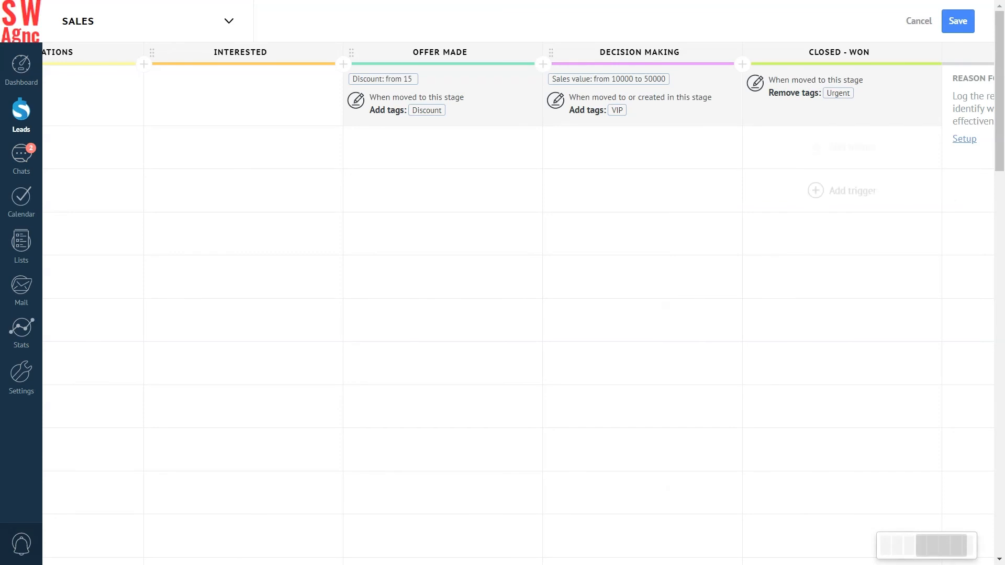
{"action": "left_click", "coordinate": [956, 21]}
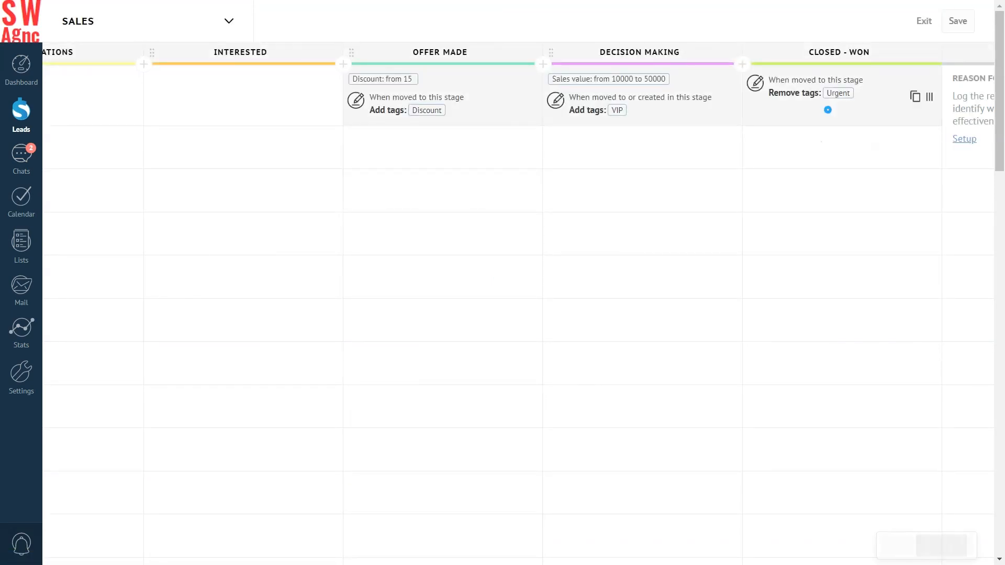
Delete the Closed - Won Urgent-removal trigger and save the pipeline
{"action": "left_click", "coordinate": [828, 109]}
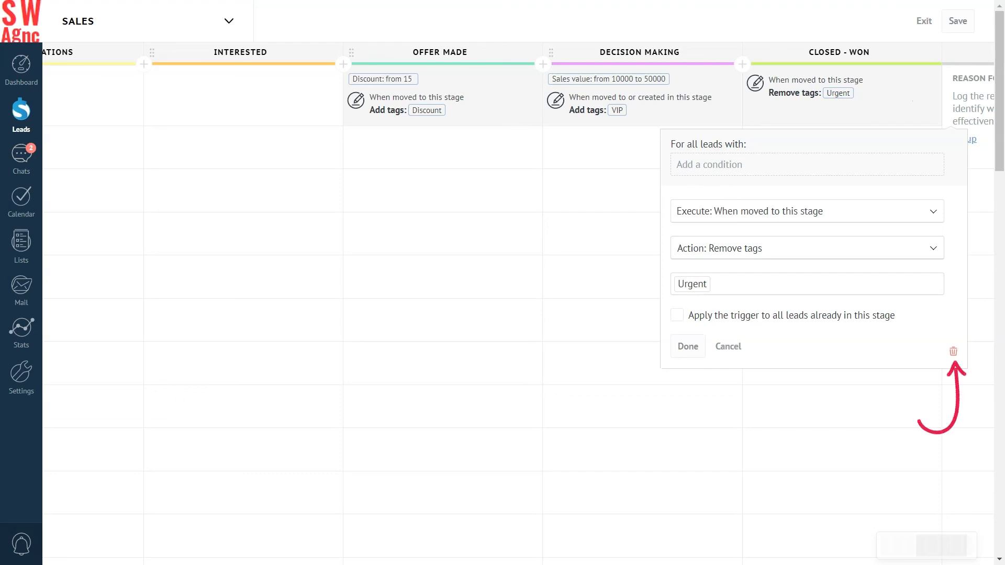
{"action": "left_click", "coordinate": [952, 351]}
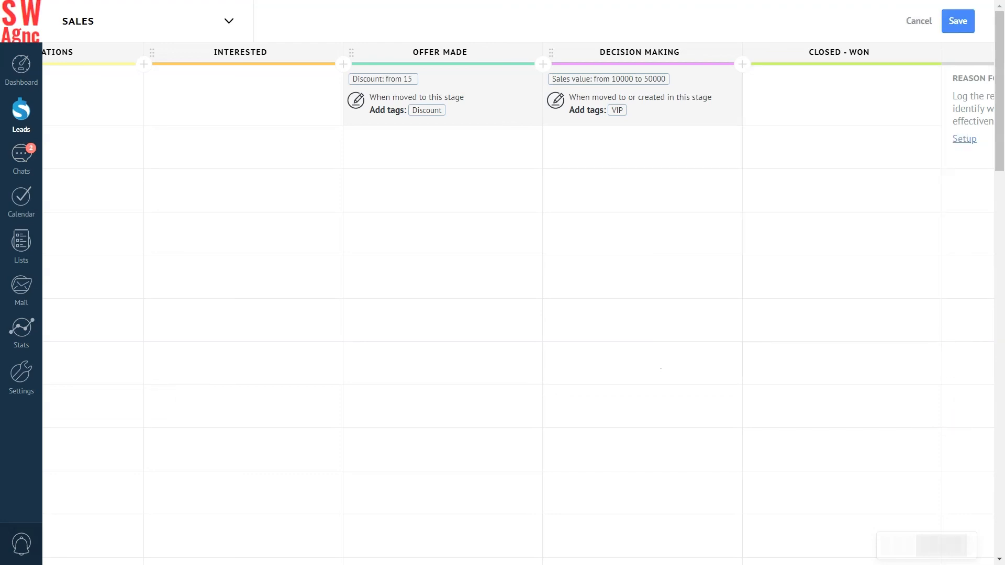
{"action": "left_click", "coordinate": [958, 21]}
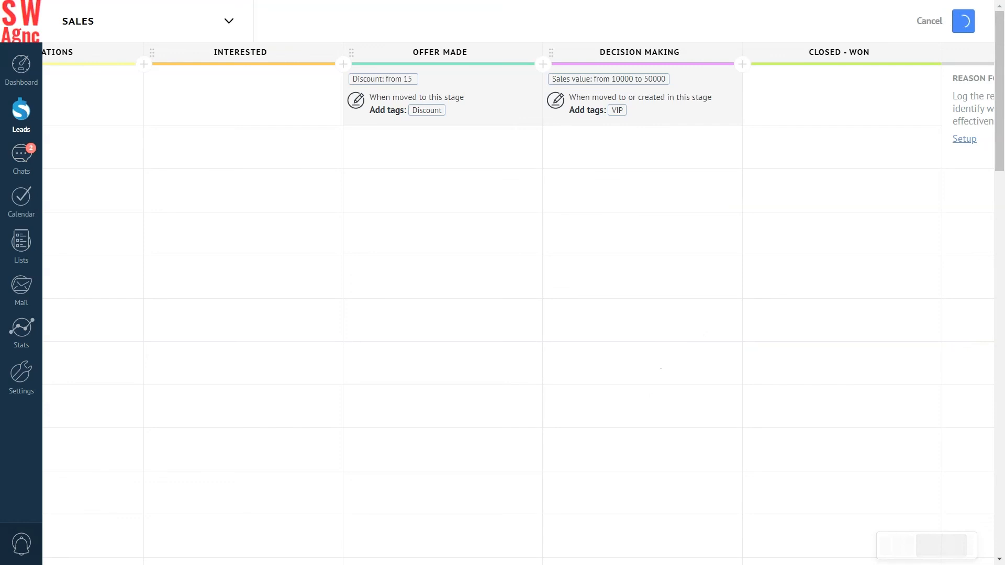